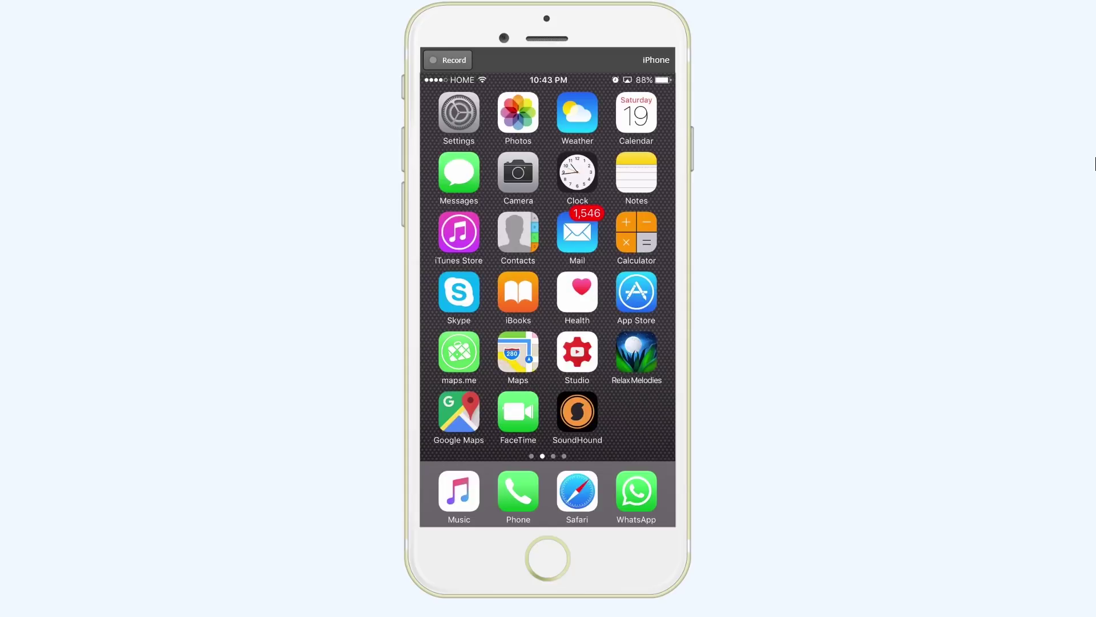
# Launch Skype from the iPhone home screen to show the Chats list
pyautogui.click(459, 292)
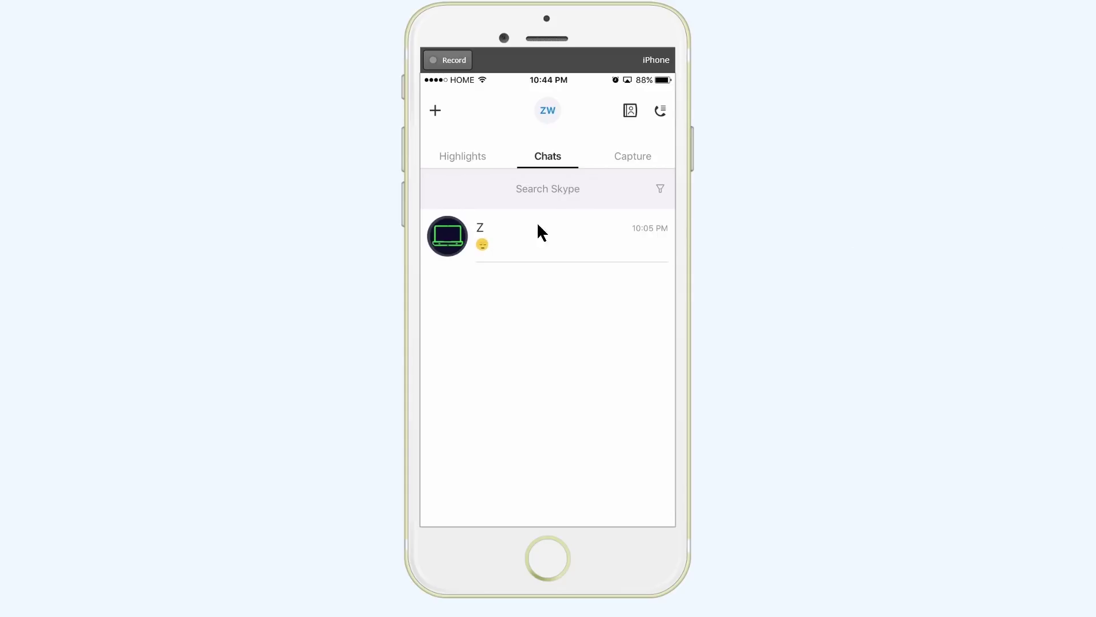
# Send the message 'Heheheheiur' in the conversation with Z
pyautogui.click(514, 228)
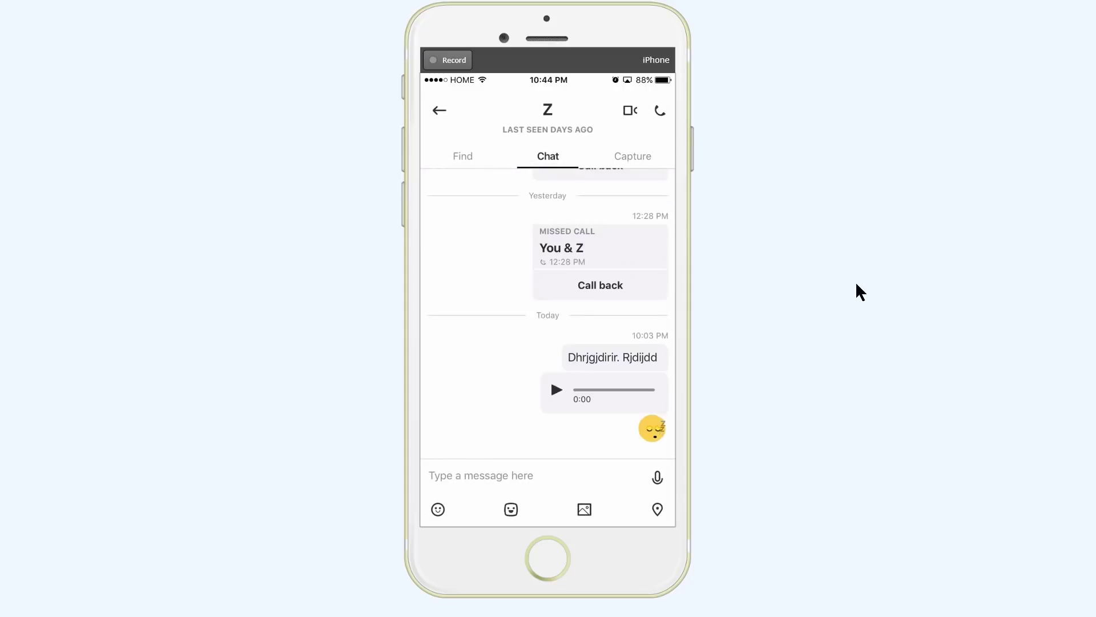
pyautogui.write('Heheheheiur')
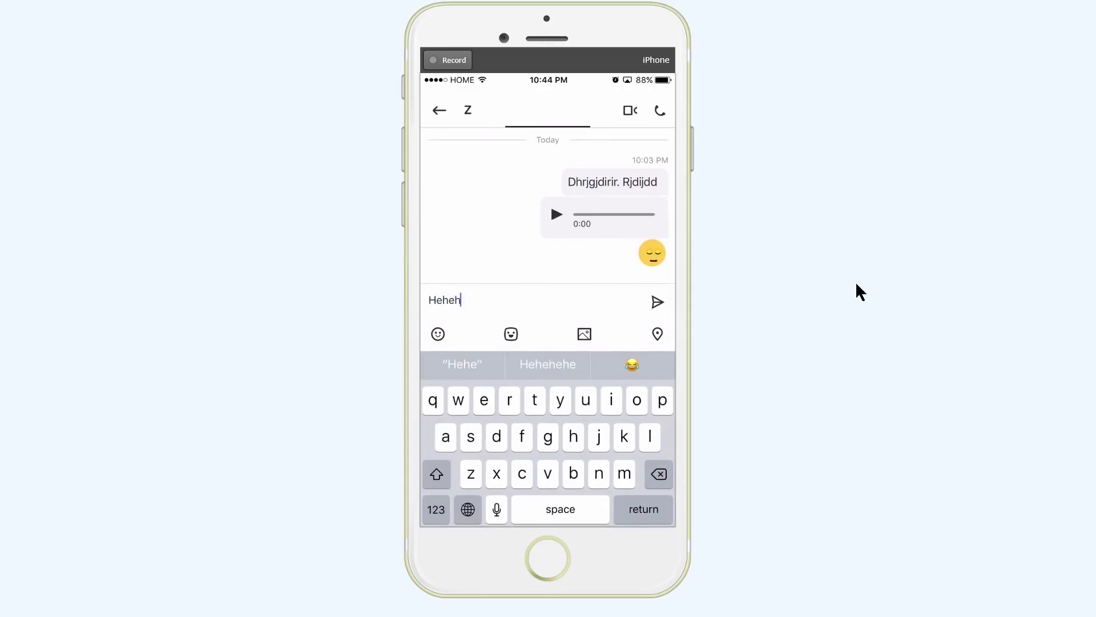
pyautogui.click(657, 301)
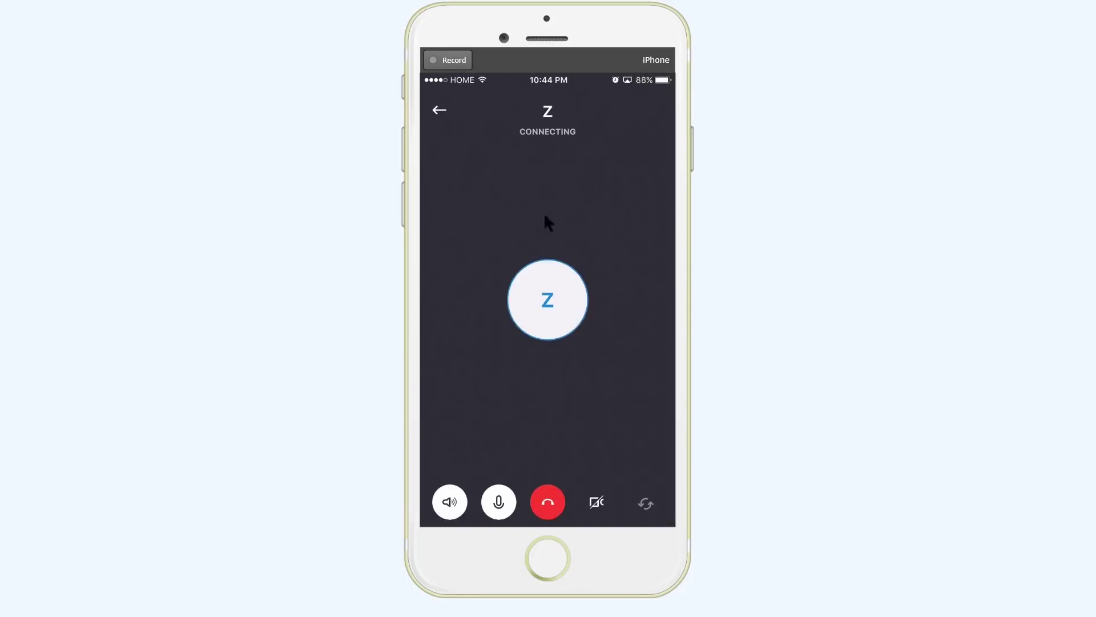
# Leave the connecting call to Z and cancel the Call Failed notice
pyautogui.click(441, 111)
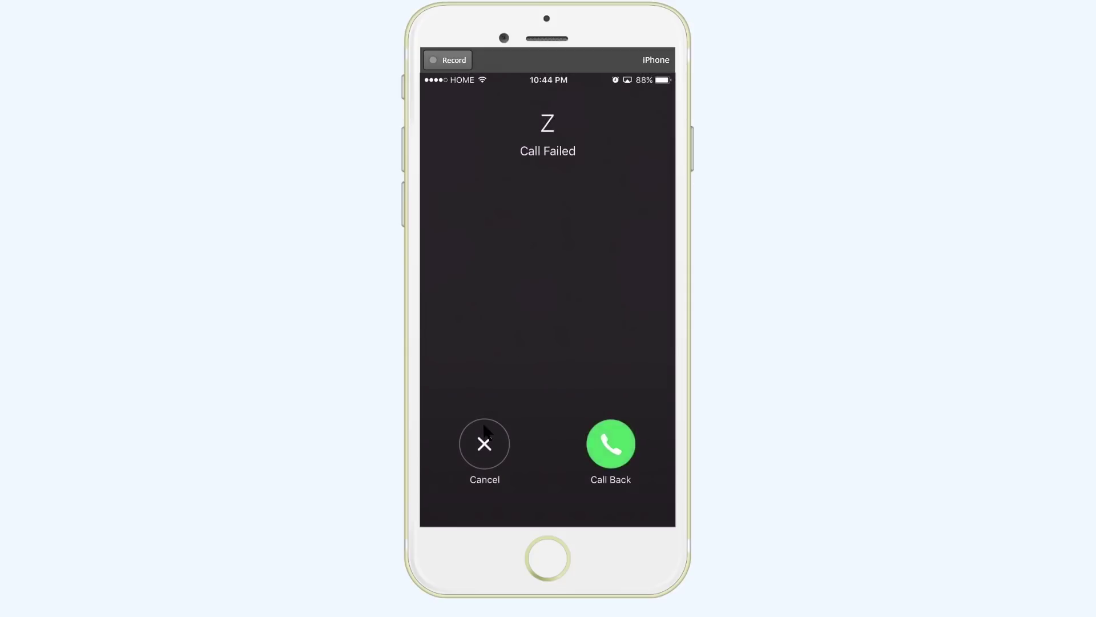
pyautogui.click(488, 435)
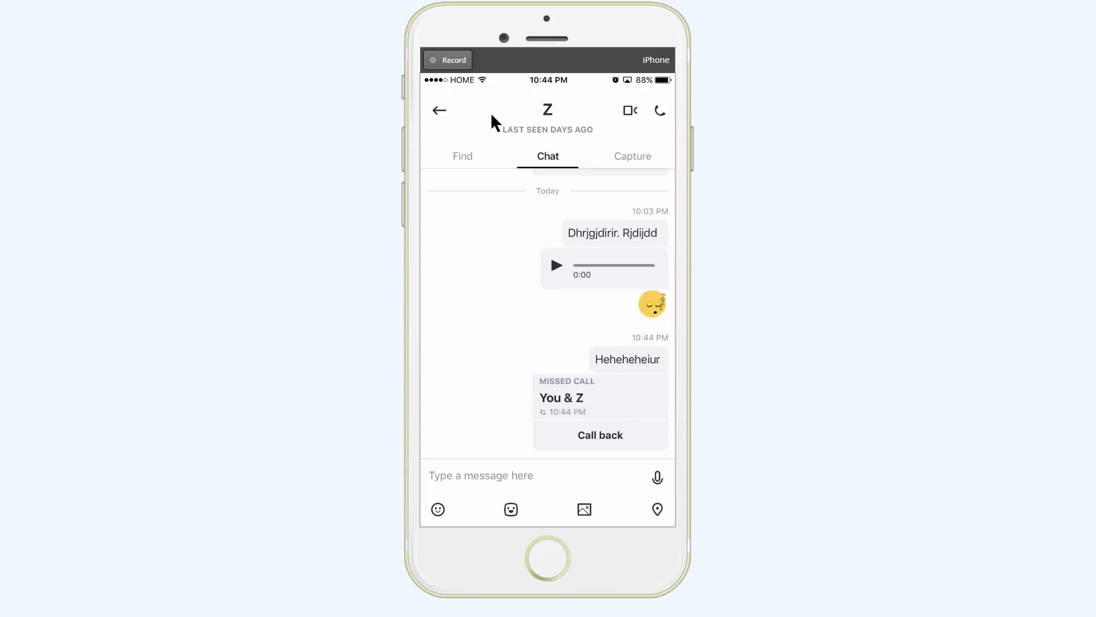
# Record a short voice message and send it to Z
pyautogui.click(655, 478)
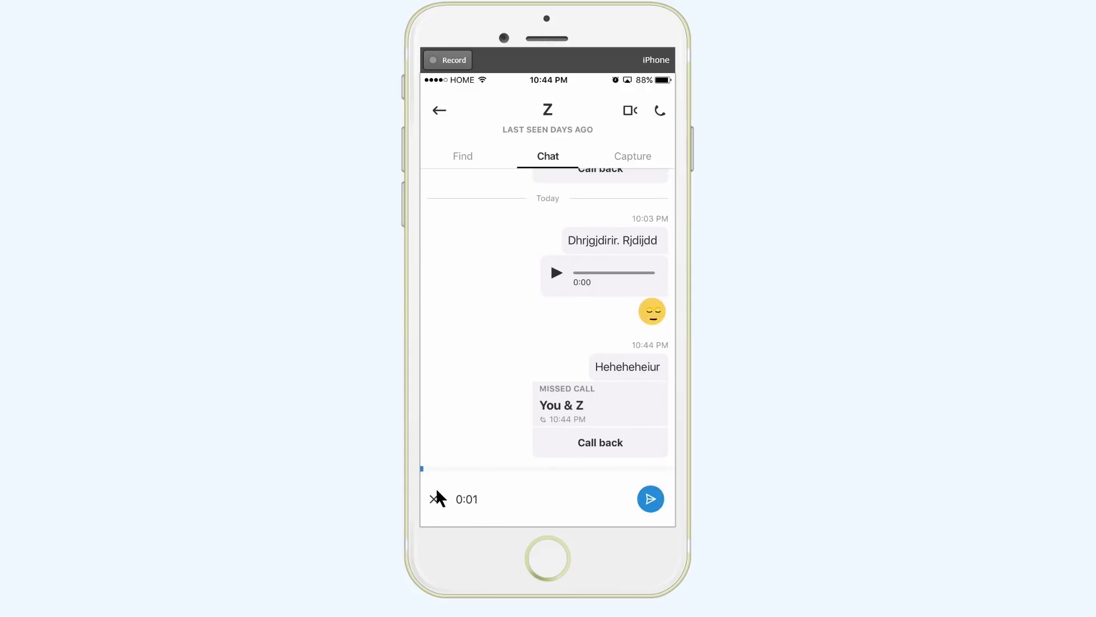
pyautogui.click(652, 498)
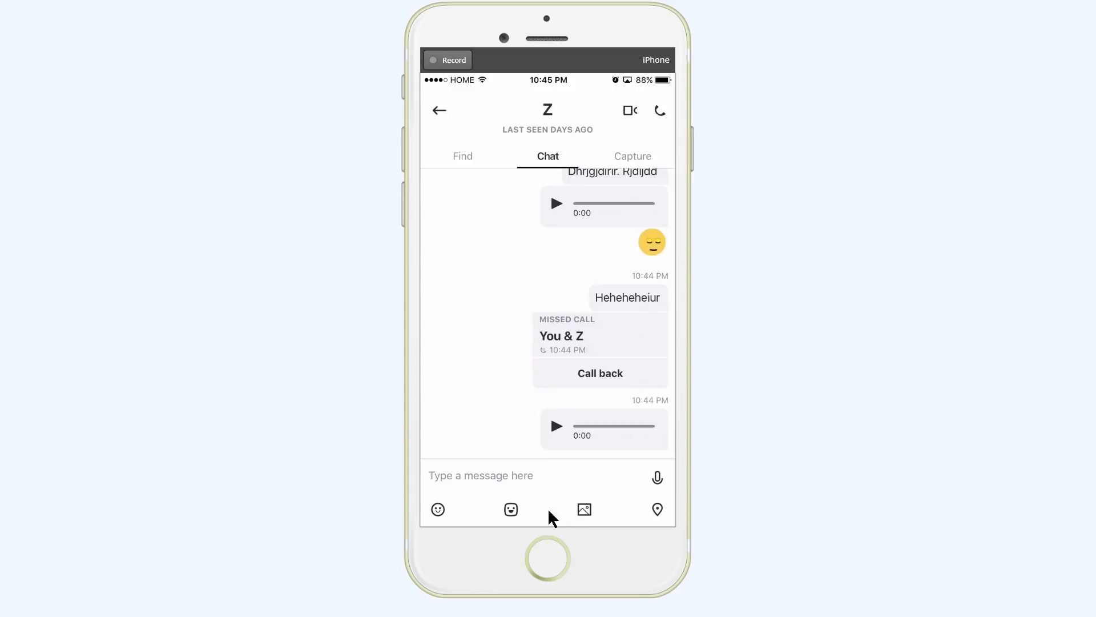
pyautogui.click(510, 508)
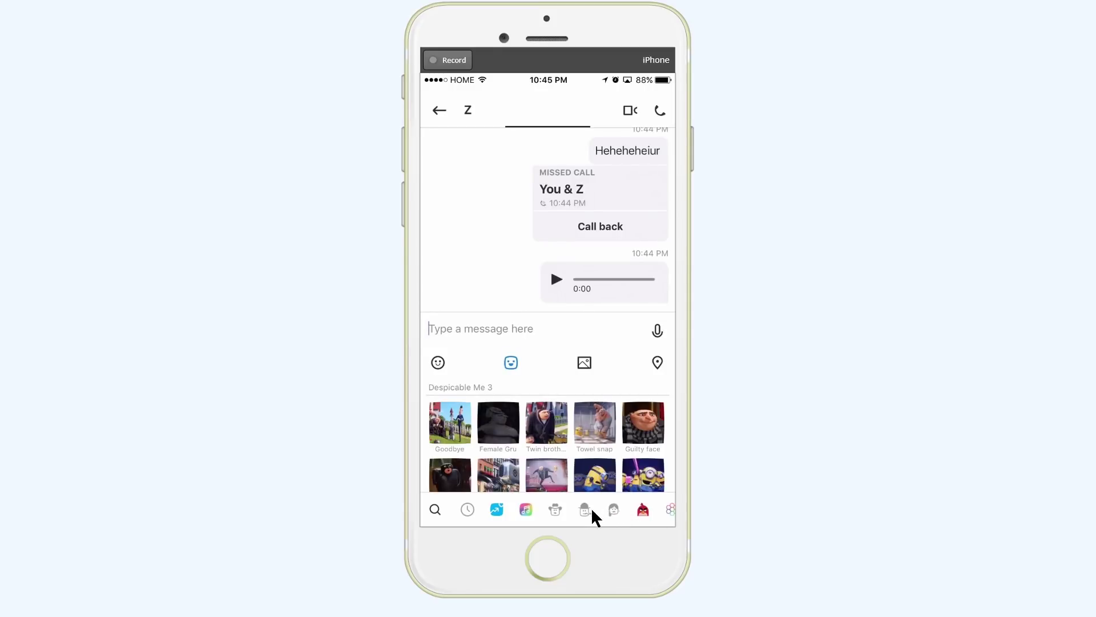
# Send Z the Smokey Brights 'Amazing' Moji and the Angry Birds 'Eyebrows' Moji
pyautogui.moveTo(594, 507); pyautogui.dragTo(543, 507)
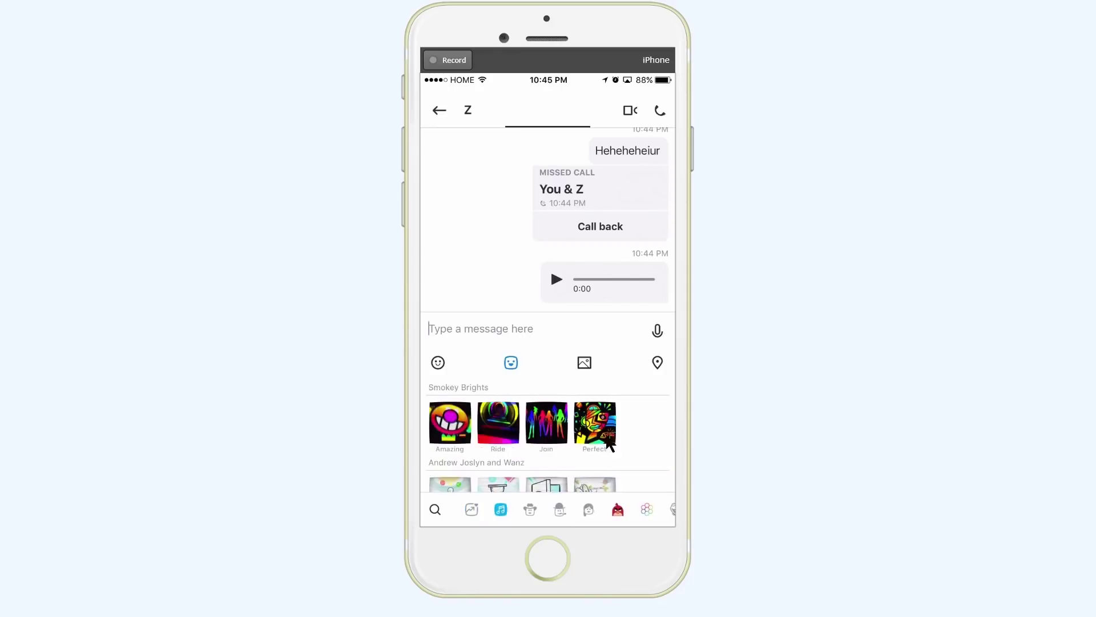
pyautogui.click(451, 422)
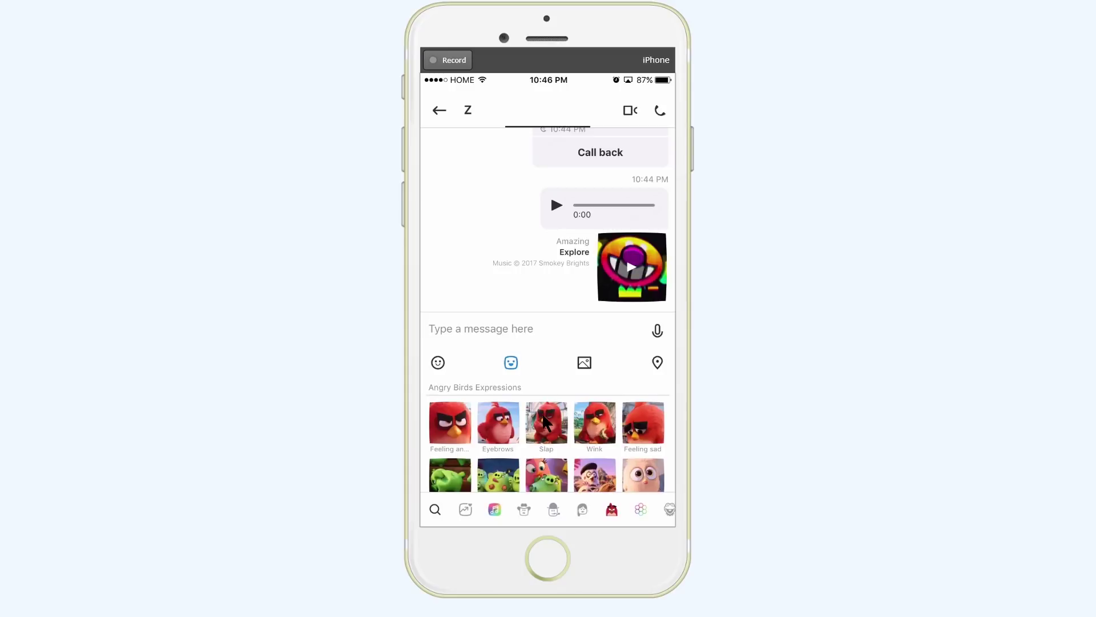
pyautogui.click(495, 427)
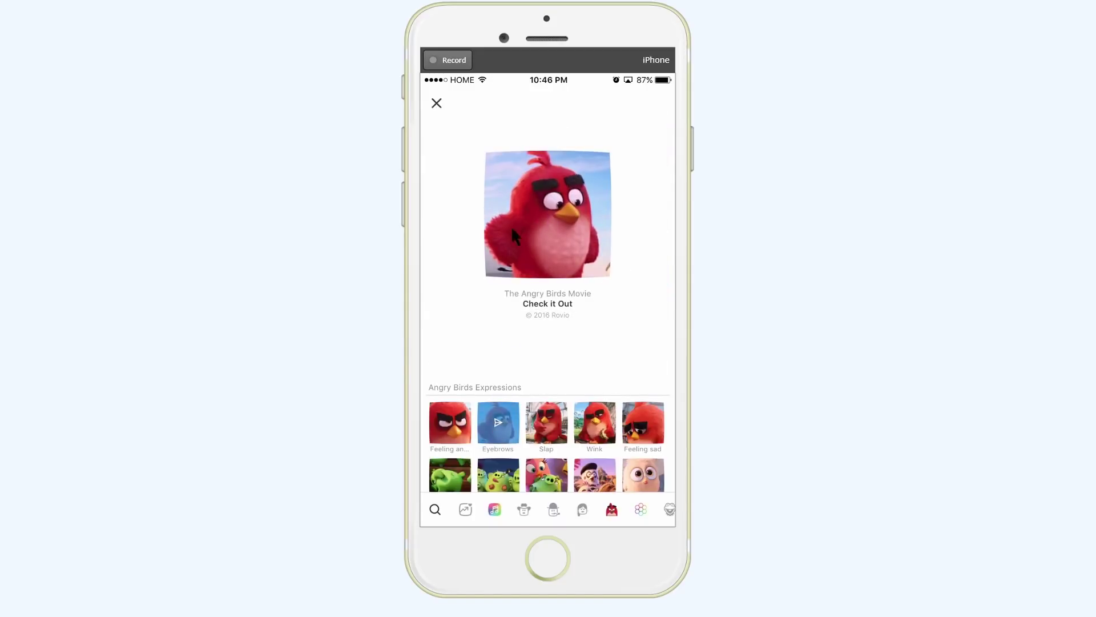
pyautogui.click(534, 211)
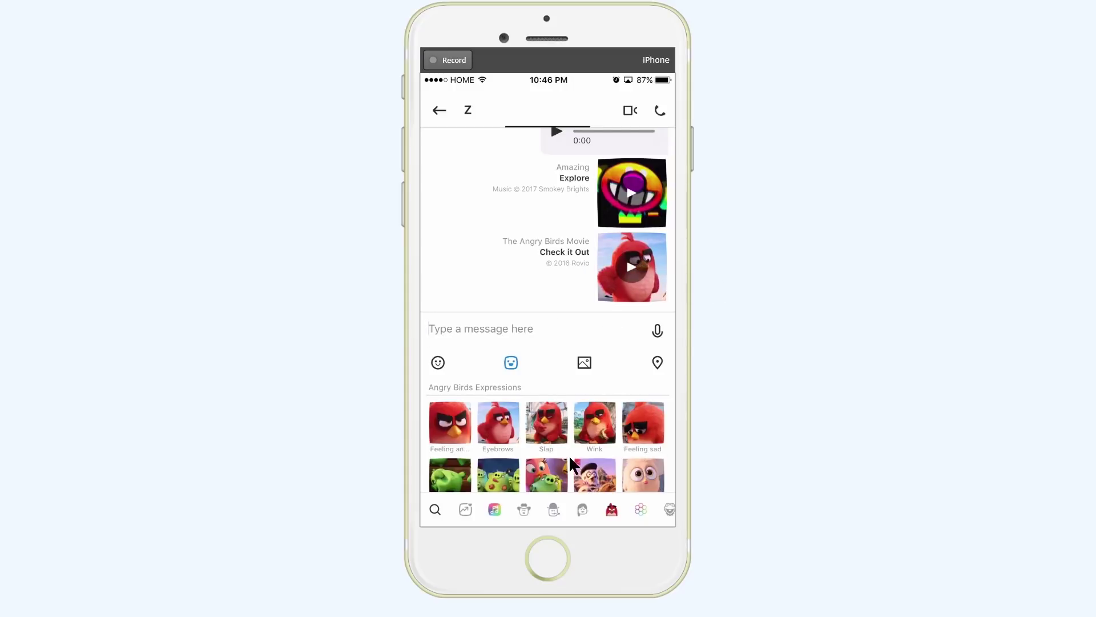
pyautogui.scroll(10, 569, 455)
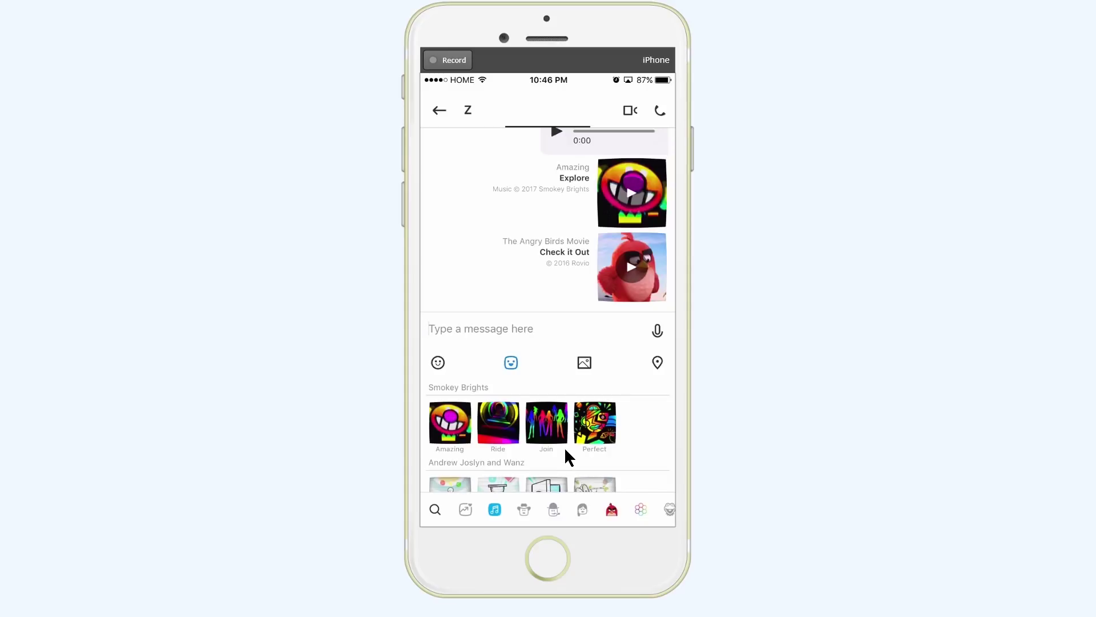
pyautogui.scroll(-5, 564, 444)
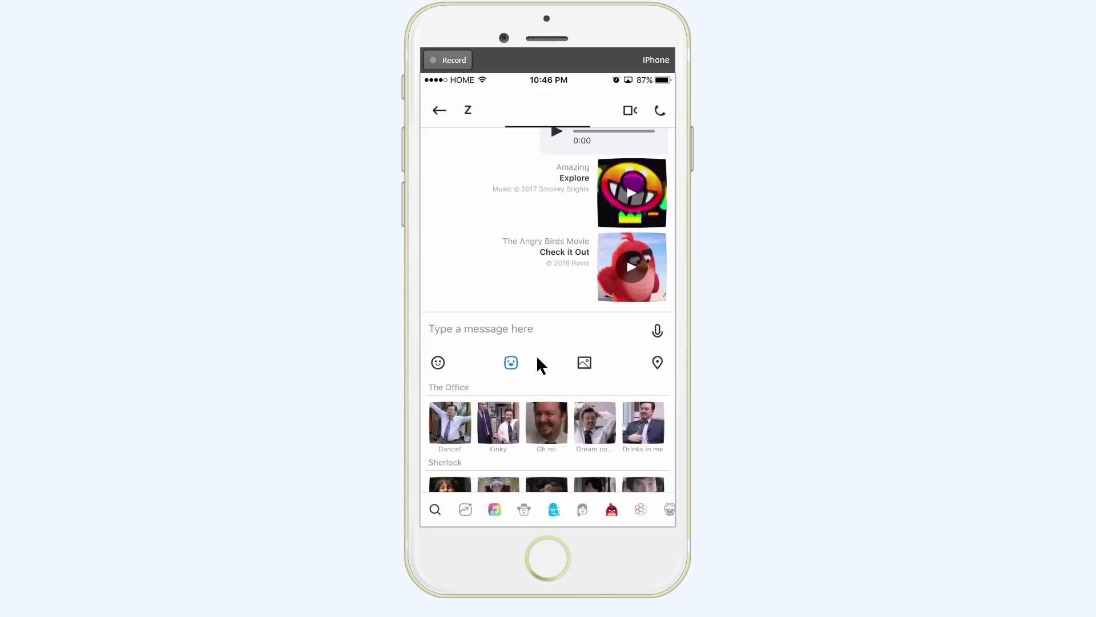
# Send Z the film clapperboard emoticon
pyautogui.click(437, 363)
pyautogui.scroll(-15, 520, 427)
pyautogui.scroll(-15, 543, 427)
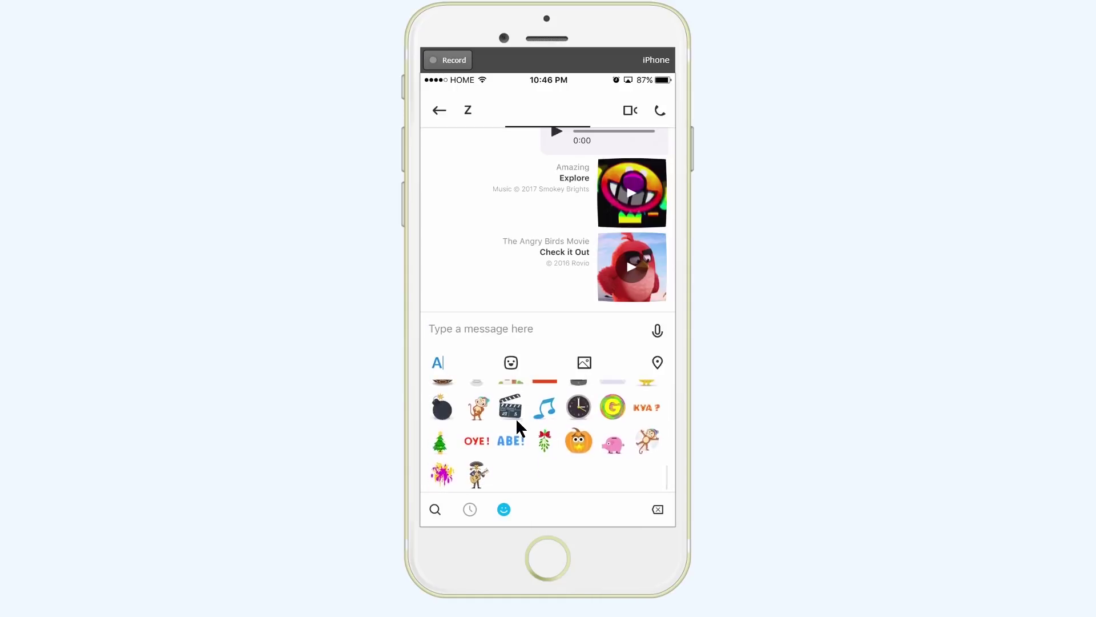
pyautogui.click(515, 420)
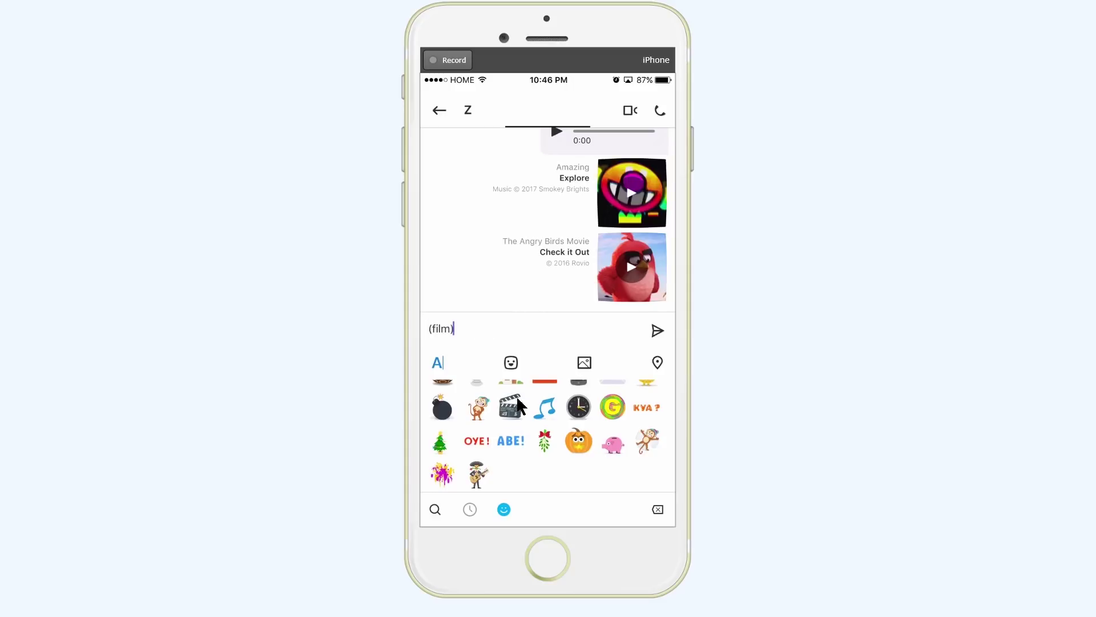
pyautogui.click(656, 333)
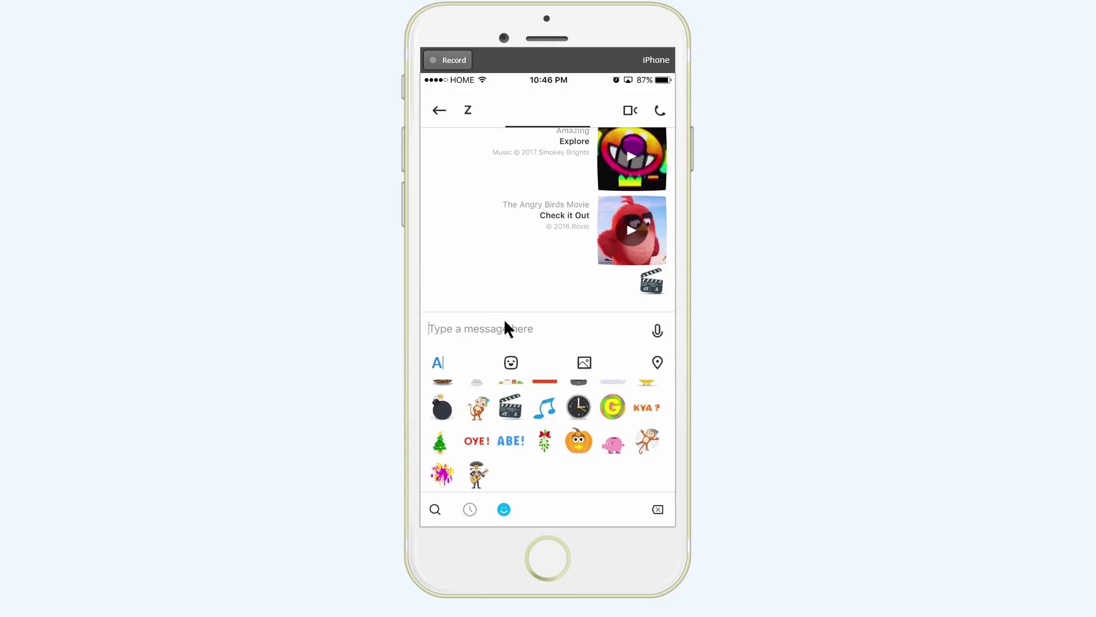
# Send Z the text 'Ghdjrhfjvffdfr' and return to the Chats list
pyautogui.click(461, 350)
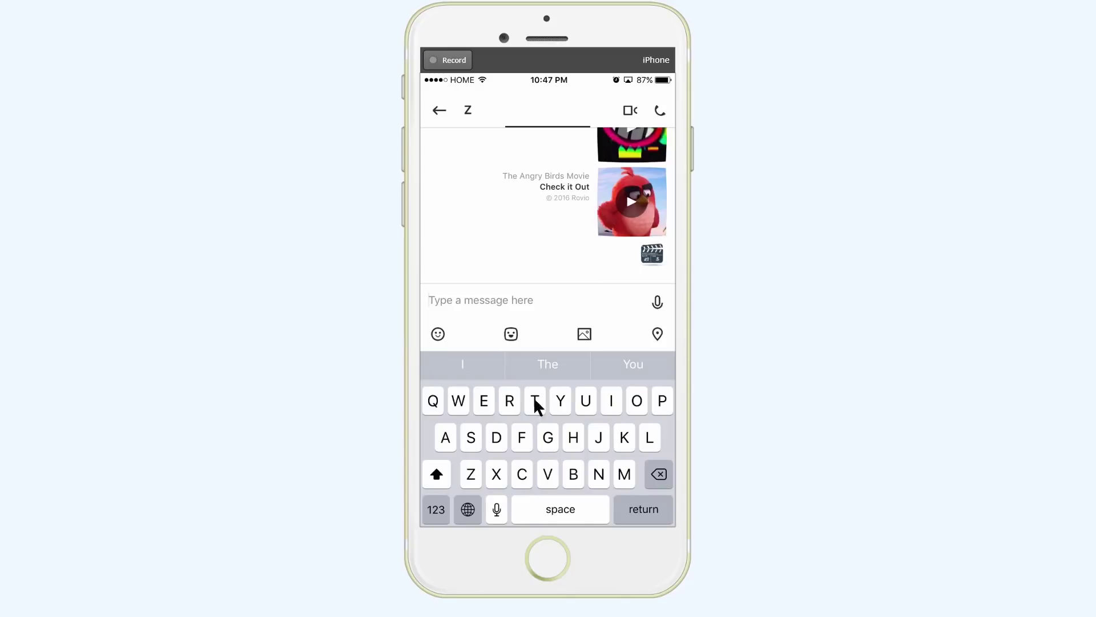
pyautogui.write('Ghdjrhf')
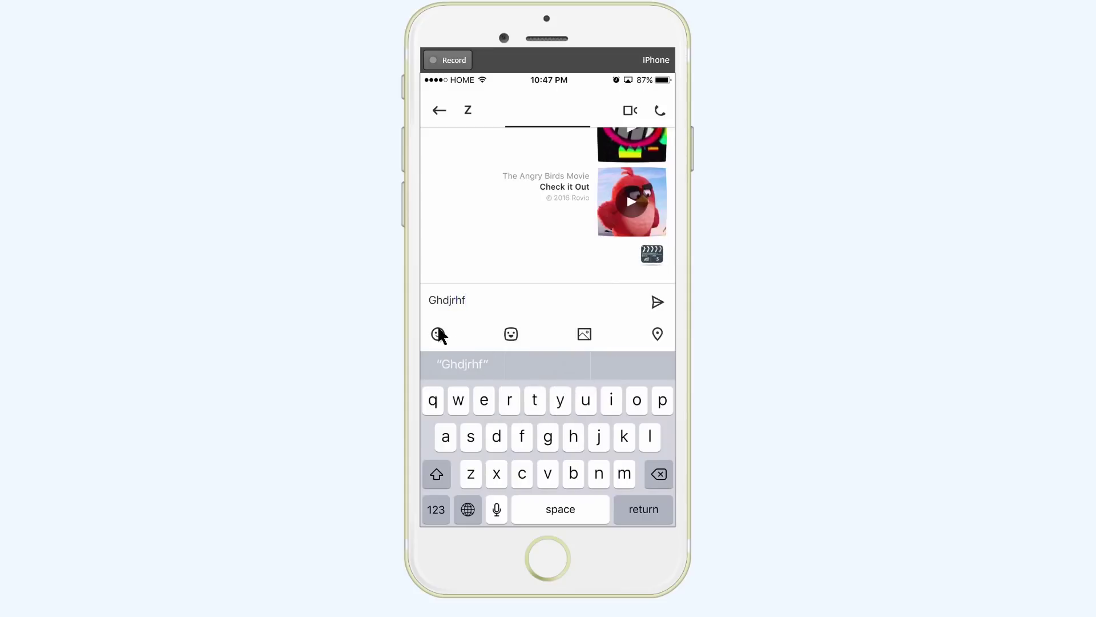
pyautogui.write('jvffdfr')
pyautogui.click(660, 301)
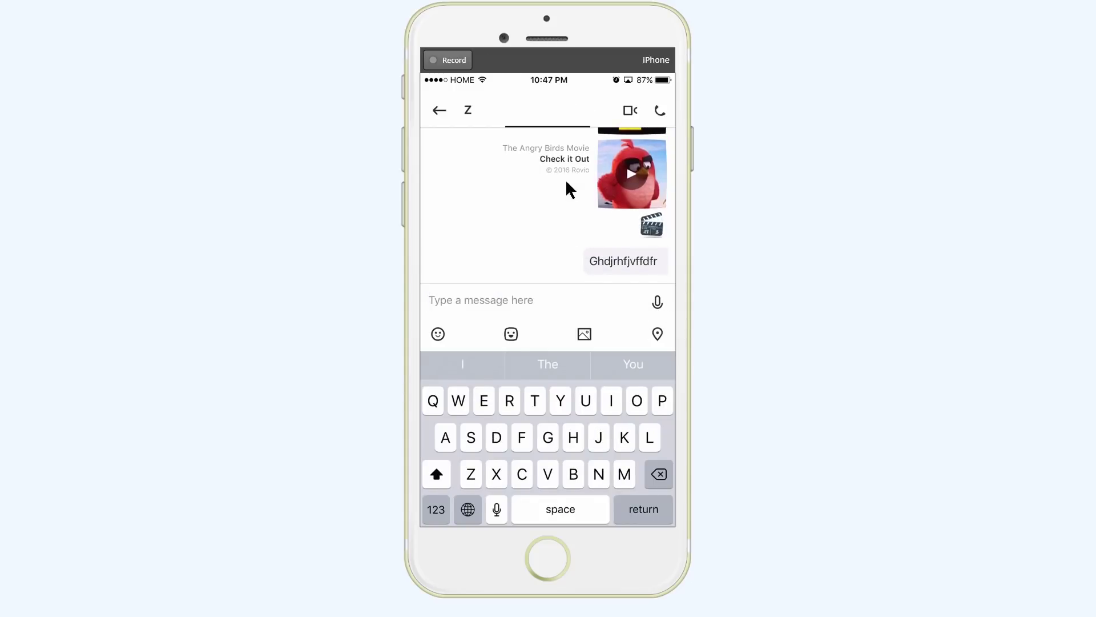
pyautogui.click(441, 110)
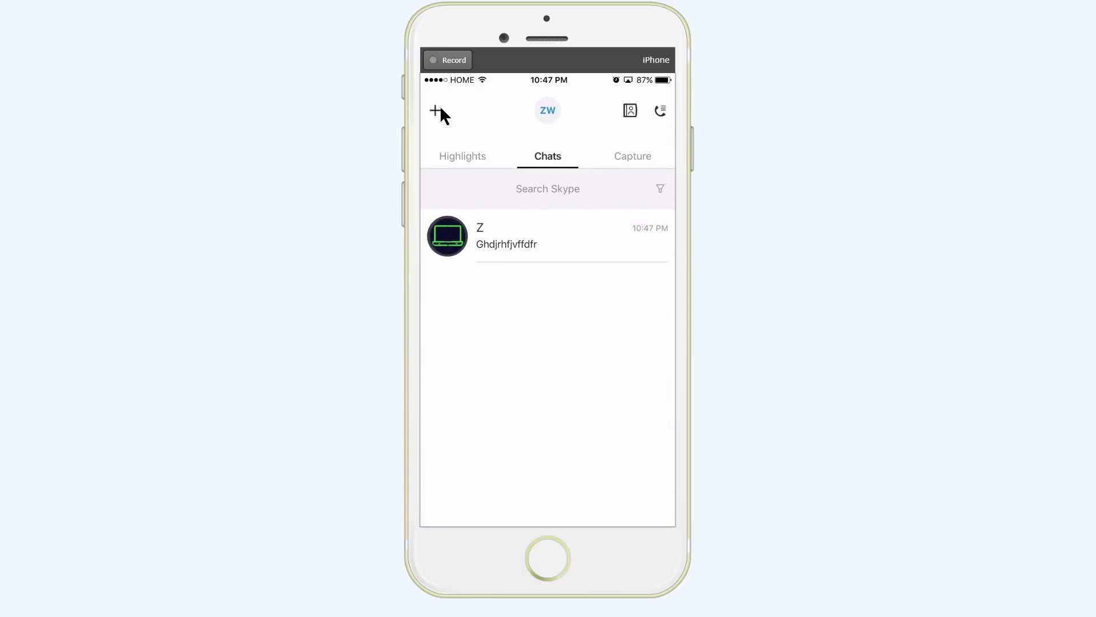
# Capture a camera photo and share it with the contact via Share Photo
pyautogui.click(466, 158)
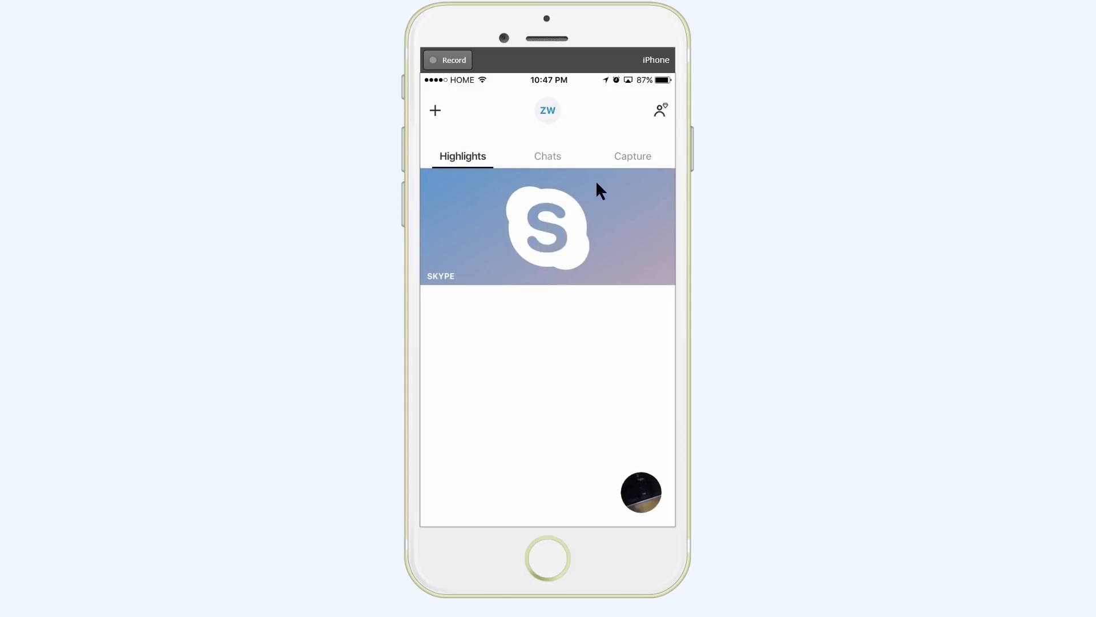
pyautogui.click(547, 159)
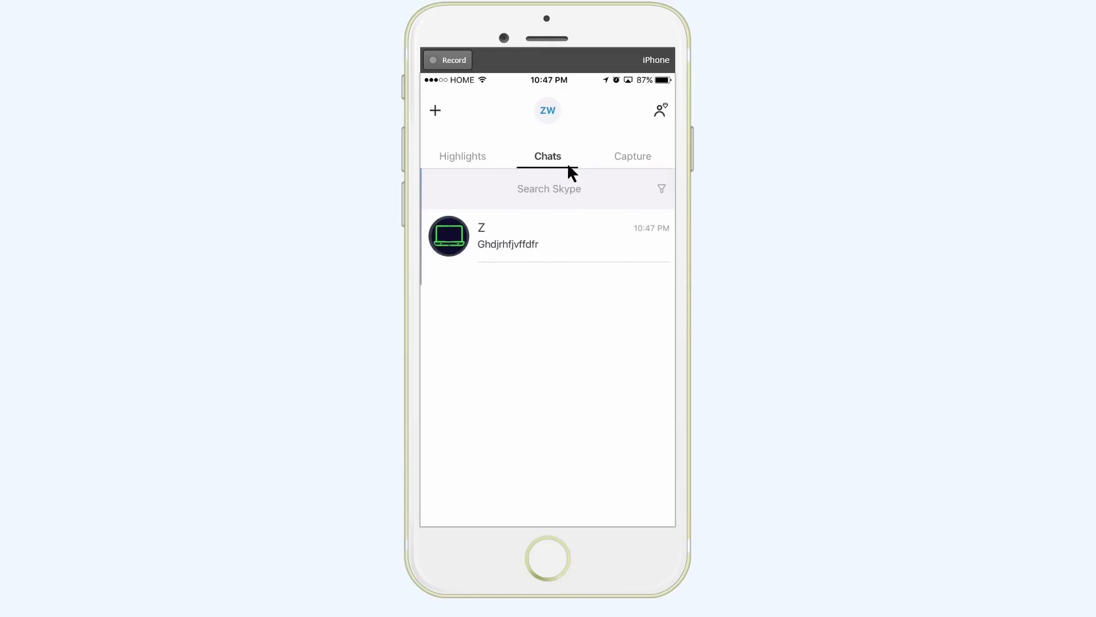
pyautogui.click(635, 156)
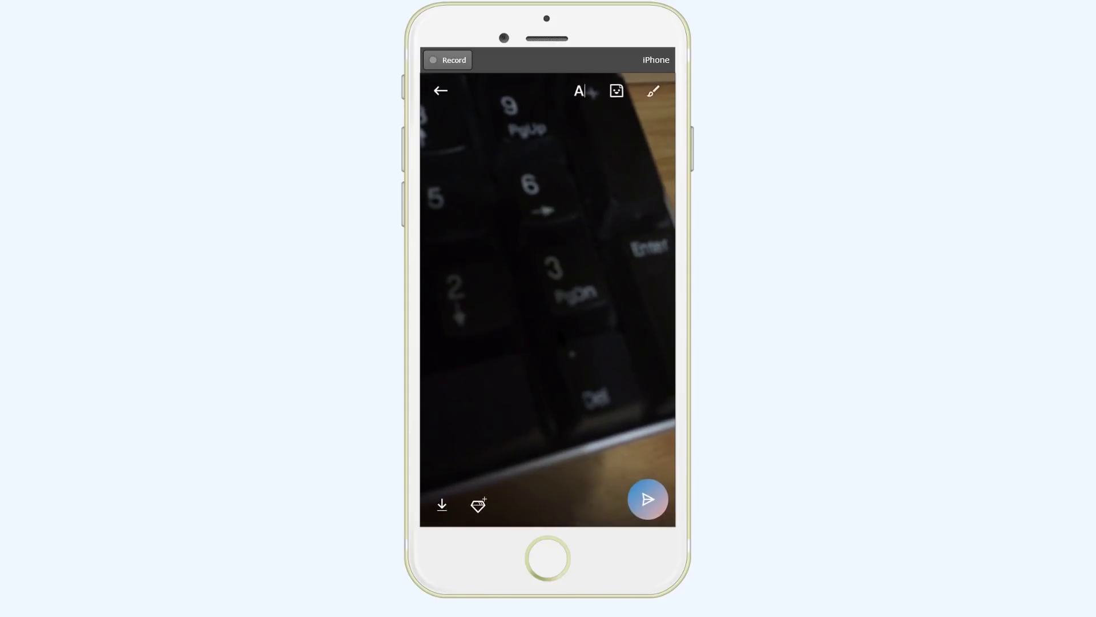
pyautogui.click(643, 504)
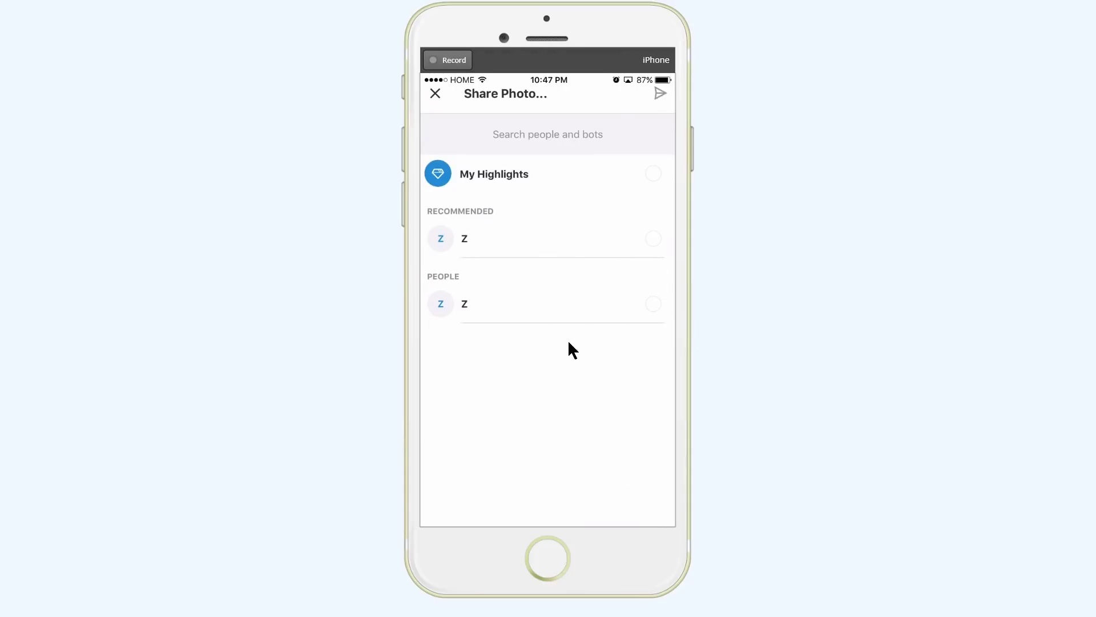
pyautogui.click(648, 318)
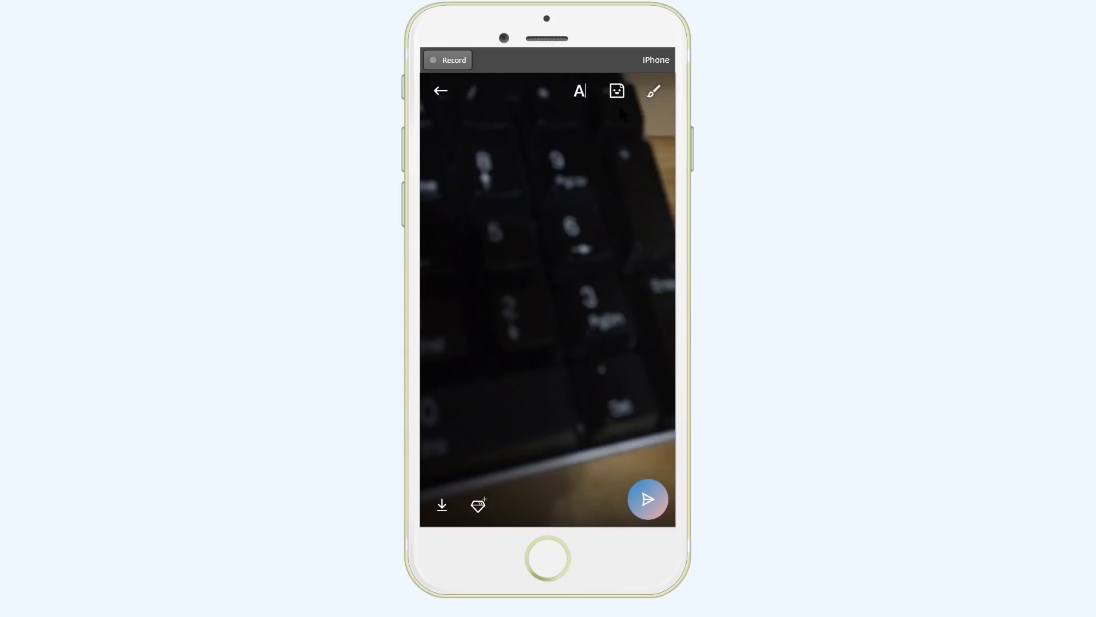
pyautogui.click(654, 90)
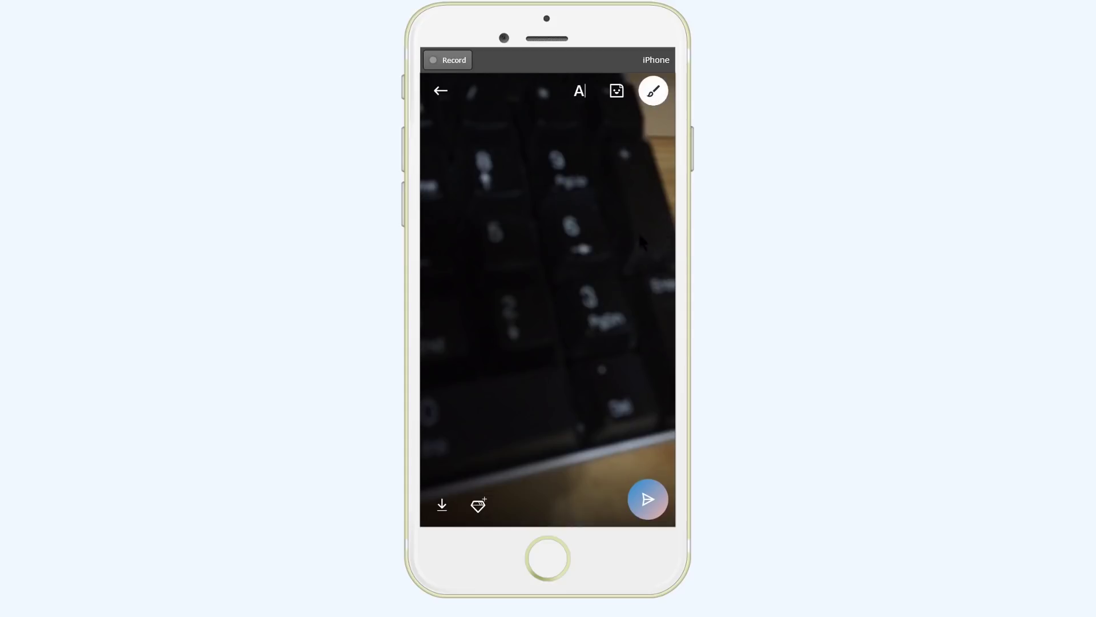
# Draw a white curved stroke and two red zigzag scribbles on the keyboard photo
pyautogui.moveTo(484, 187); pyautogui.dragTo(557, 262)
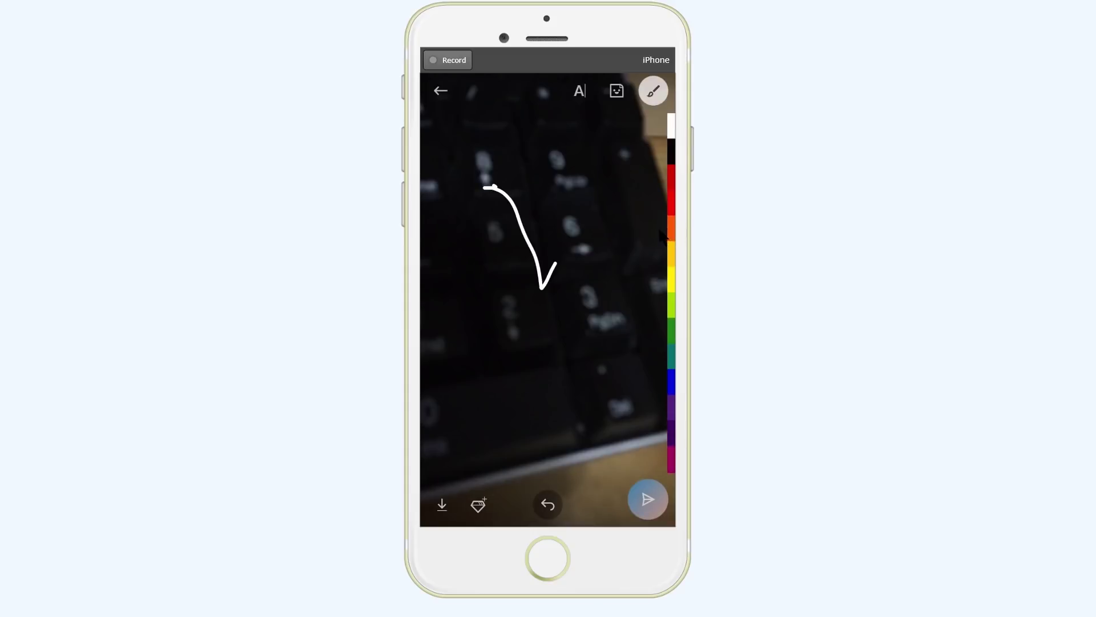
pyautogui.click(671, 188)
pyautogui.moveTo(562, 231)
pyautogui.mouseDown()
pyautogui.moveTo(521, 251)
pyautogui.moveTo(512, 286)
pyautogui.mouseUp()
pyautogui.moveTo(484, 218)
pyautogui.mouseDown()
pyautogui.moveTo(582, 206)
pyautogui.moveTo(627, 285)
pyautogui.mouseUp()
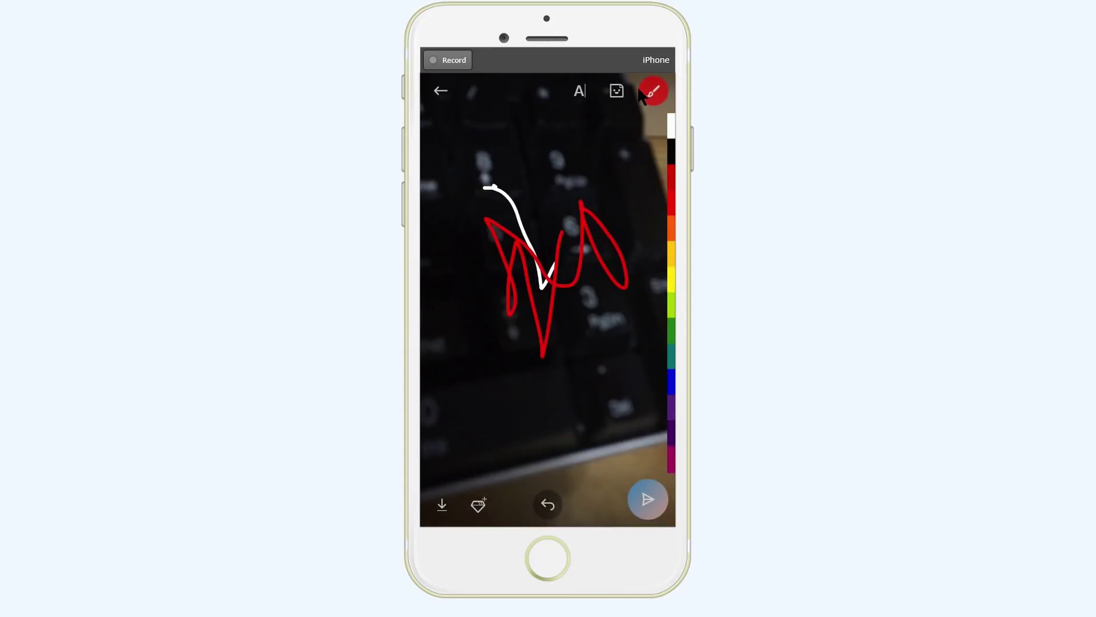
# Add the Seasonal barbecue grill sticker and place it near the photo's top
pyautogui.click(617, 92)
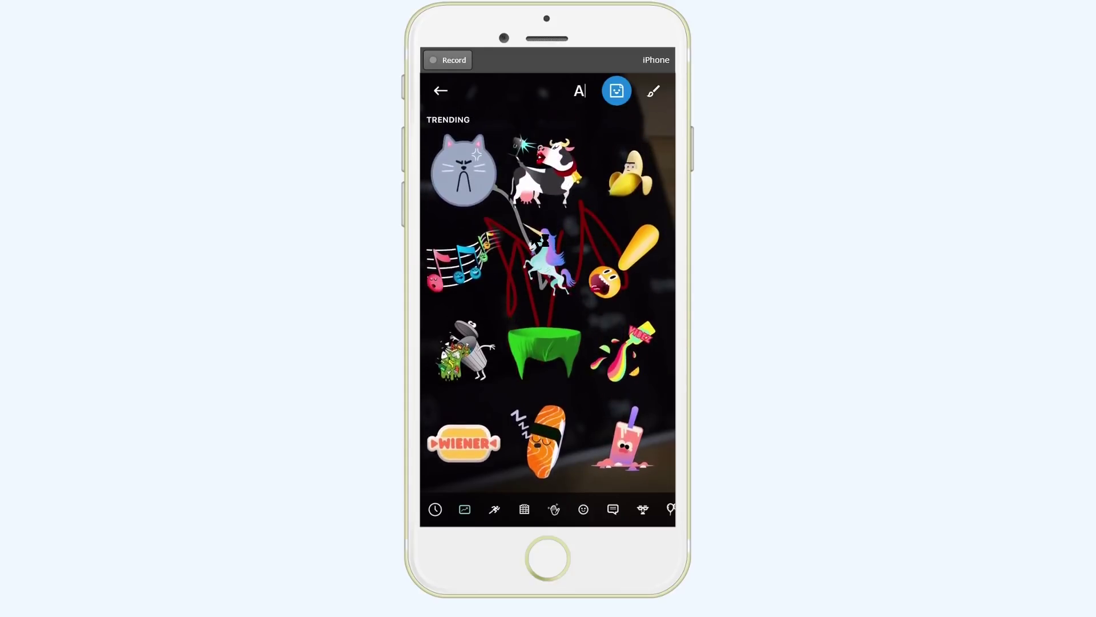
pyautogui.click(524, 509)
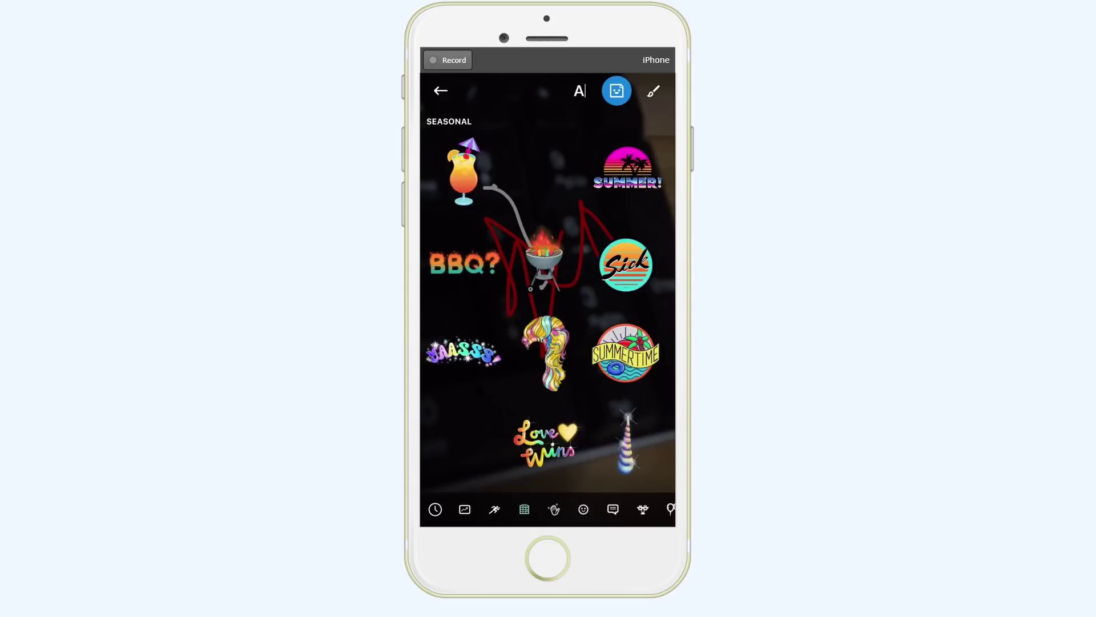
pyautogui.click(542, 253)
pyautogui.moveTo(528, 166); pyautogui.dragTo(556, 160)
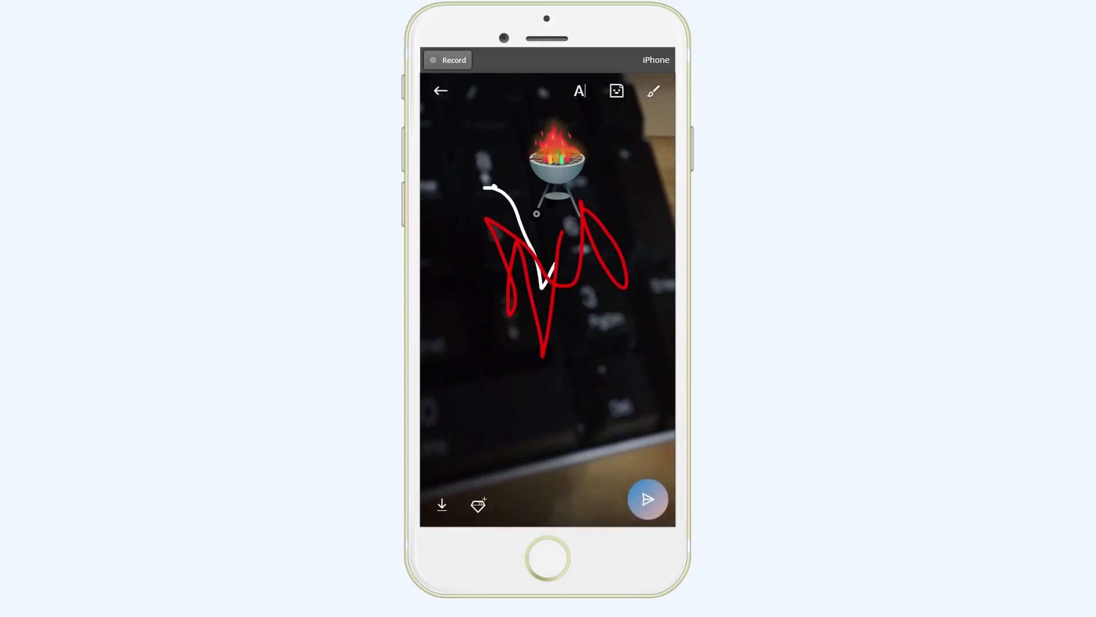
pyautogui.click(580, 91)
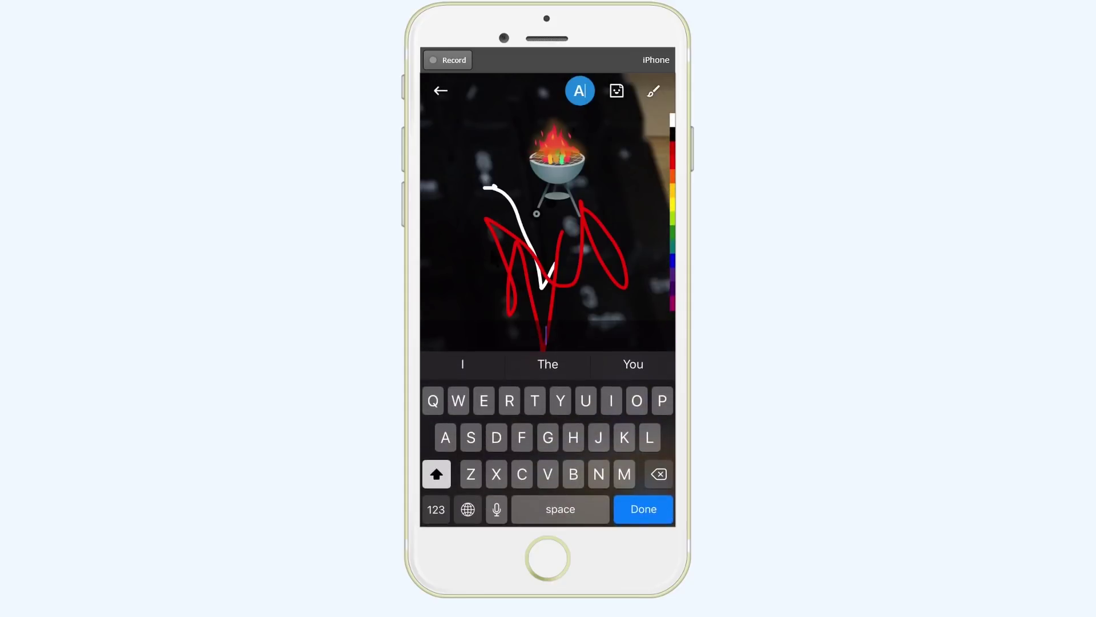
# Add the caption 'Gtegyfr hcs' at the photo's top, then return to Chats
pyautogui.write('Gtegyfr hcs')
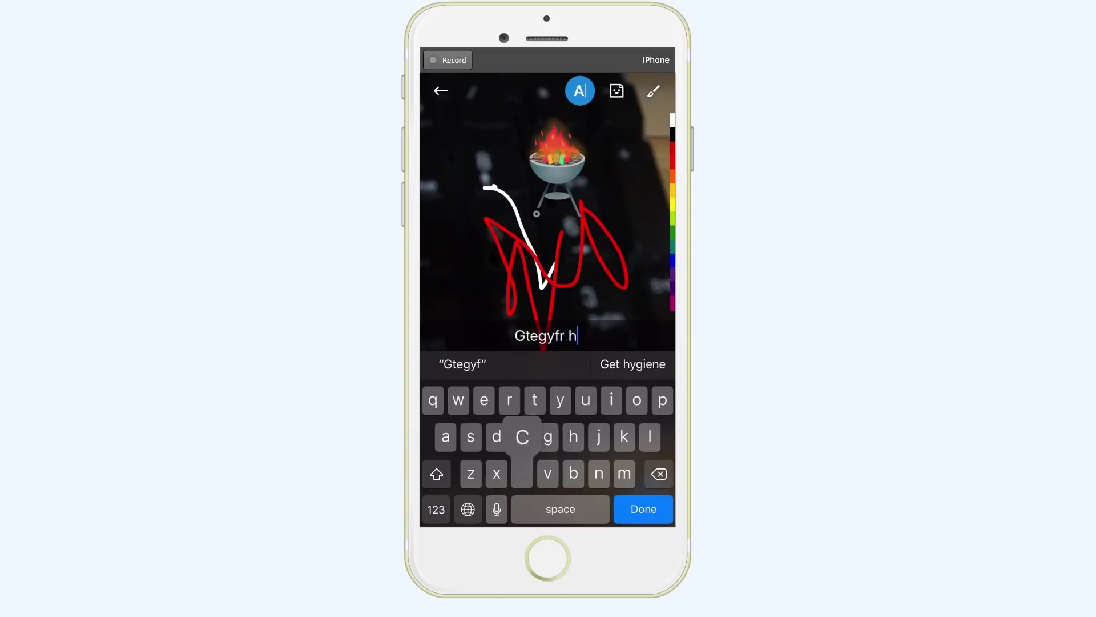
pyautogui.press('Return')
pyautogui.moveTo(571, 337); pyautogui.dragTo(571, 107)
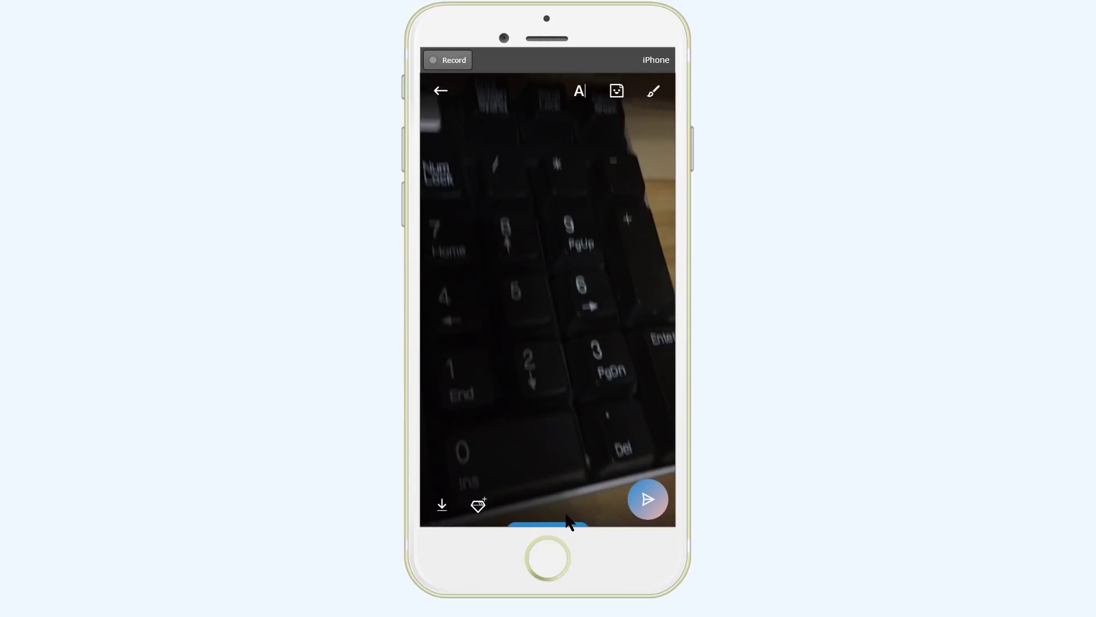
pyautogui.click(568, 521)
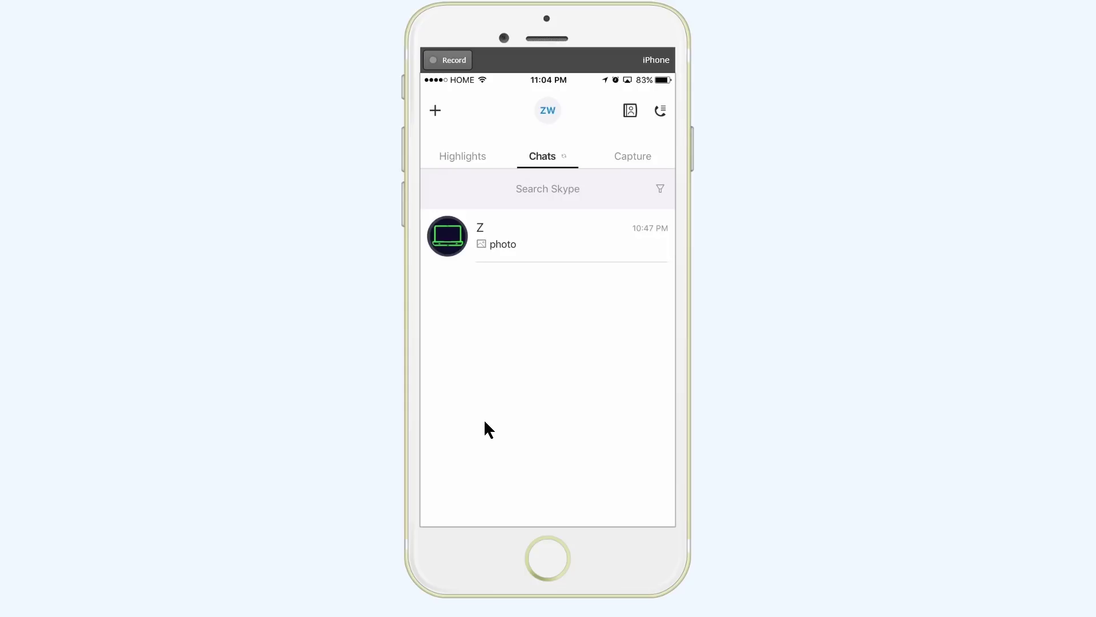
# Open the Calls screen and its dialpad with the +1 country prefix
pyautogui.click(658, 110)
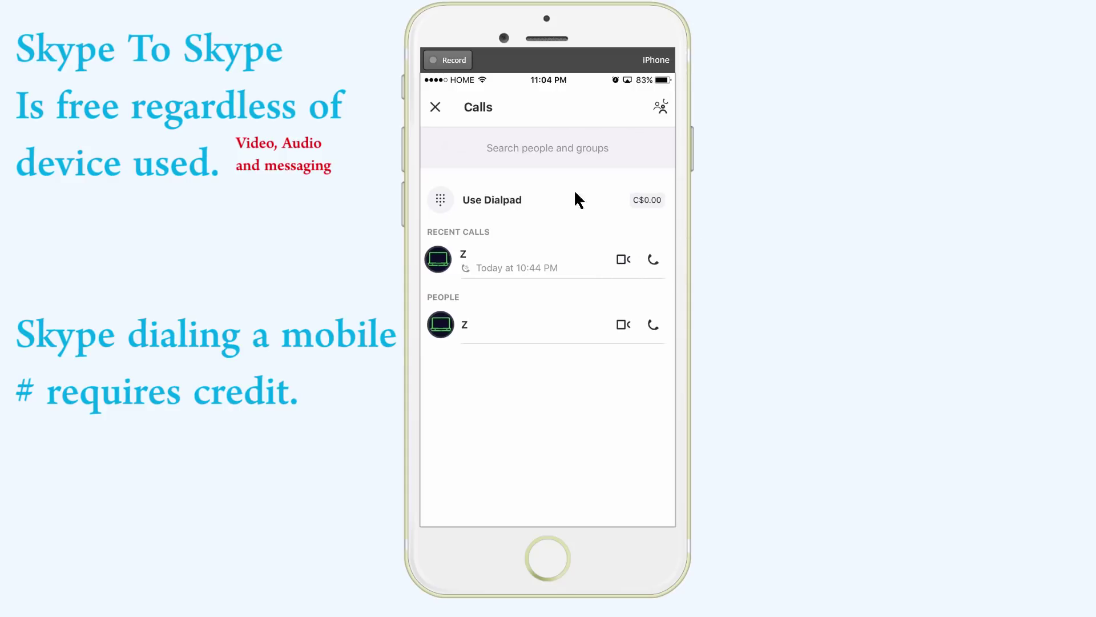
pyautogui.click(470, 199)
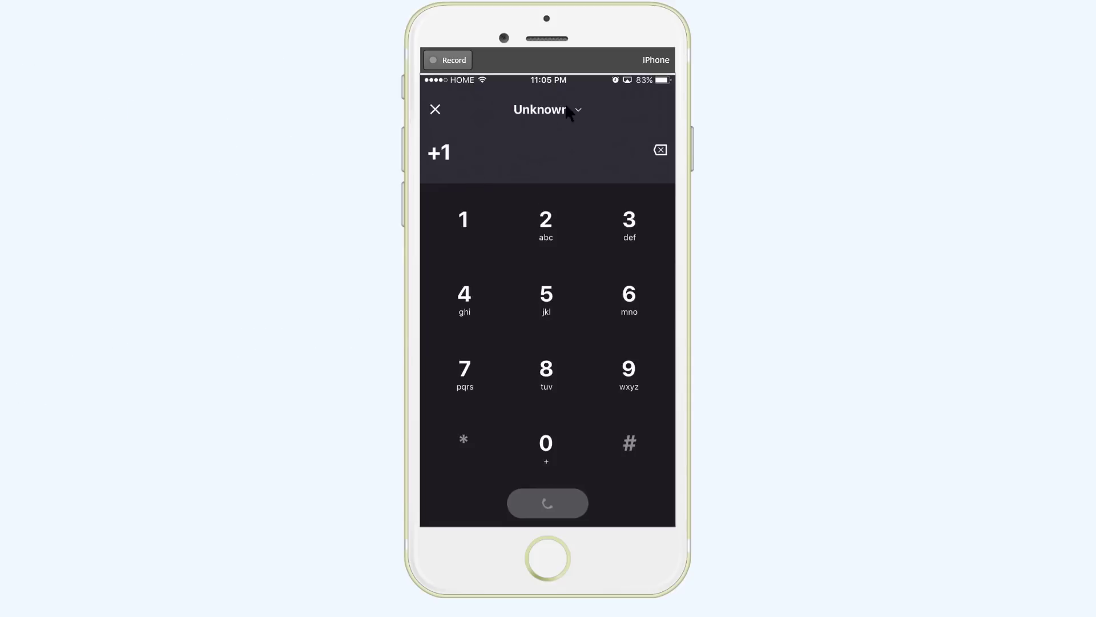
pyautogui.click(545, 110)
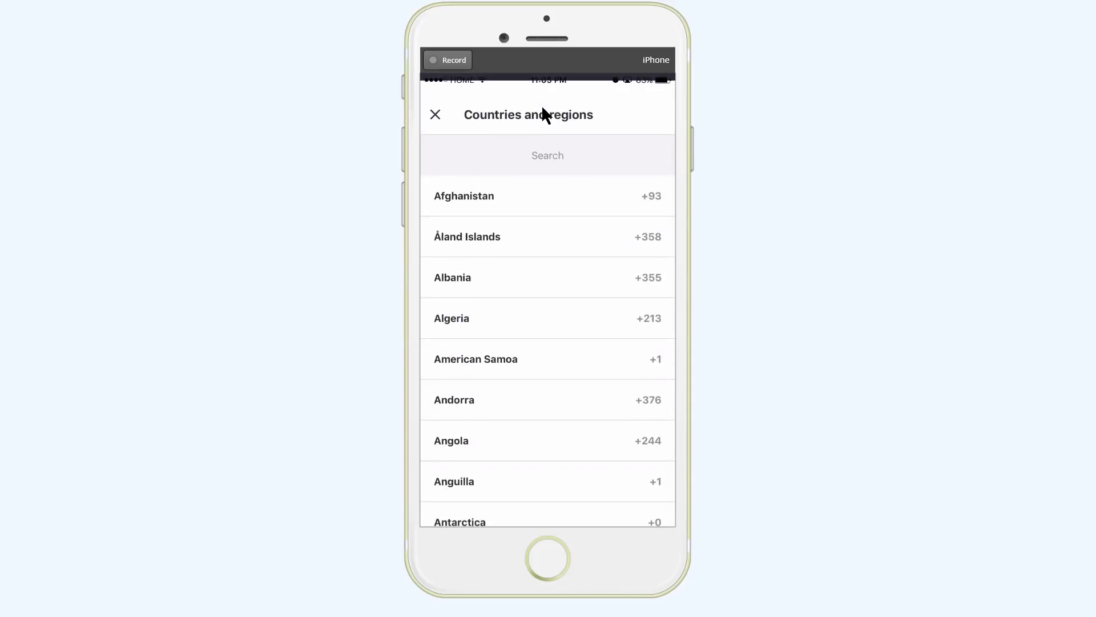
pyautogui.click(556, 136)
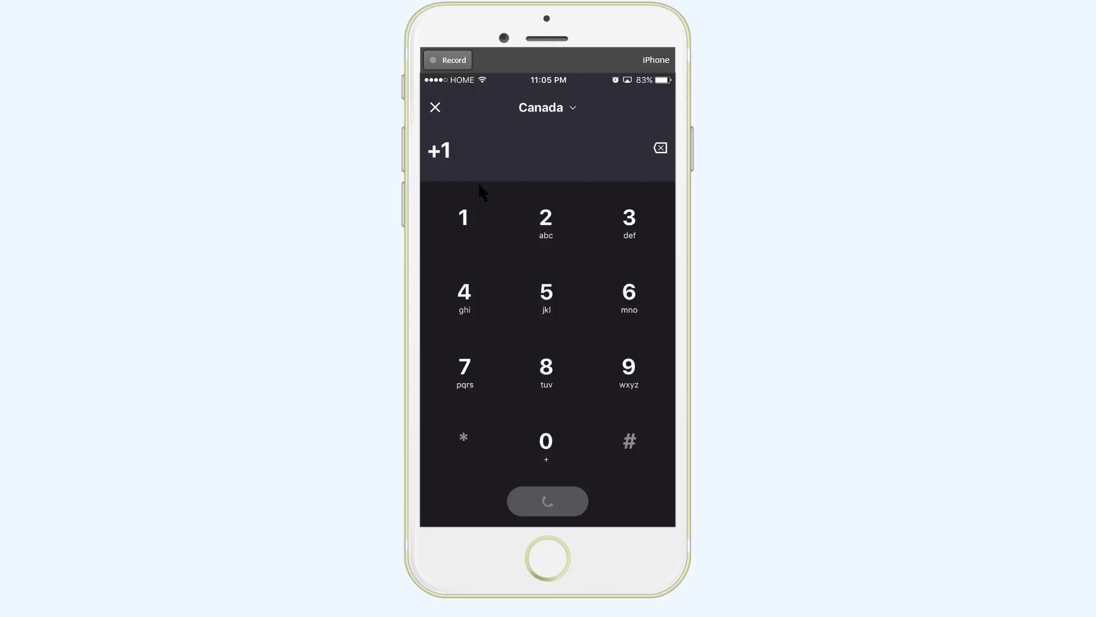
pyautogui.click(439, 110)
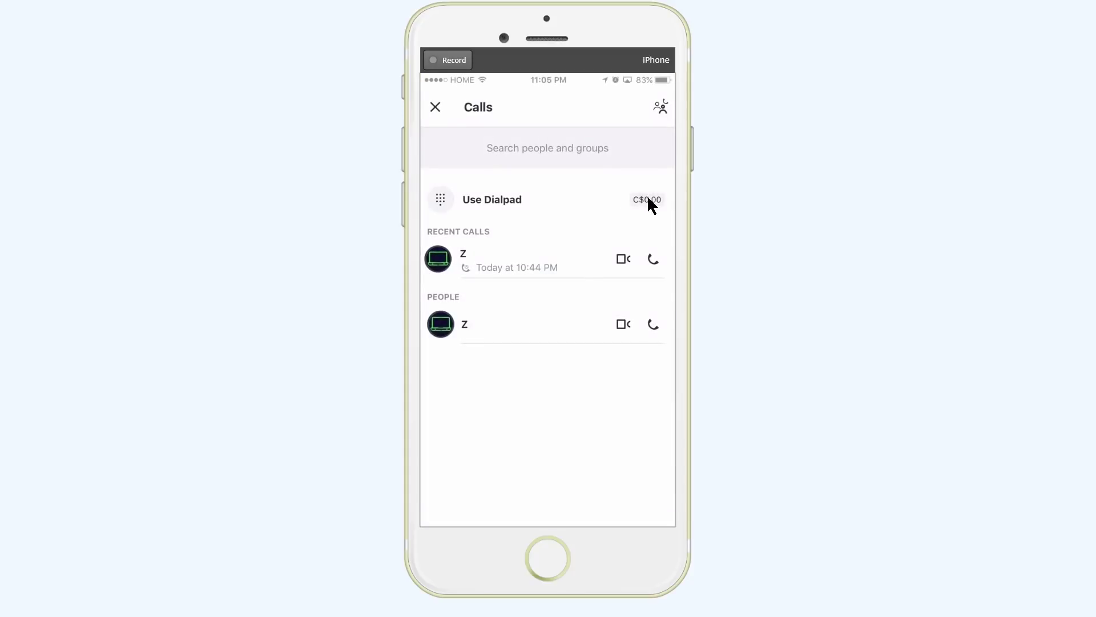
pyautogui.click(648, 199)
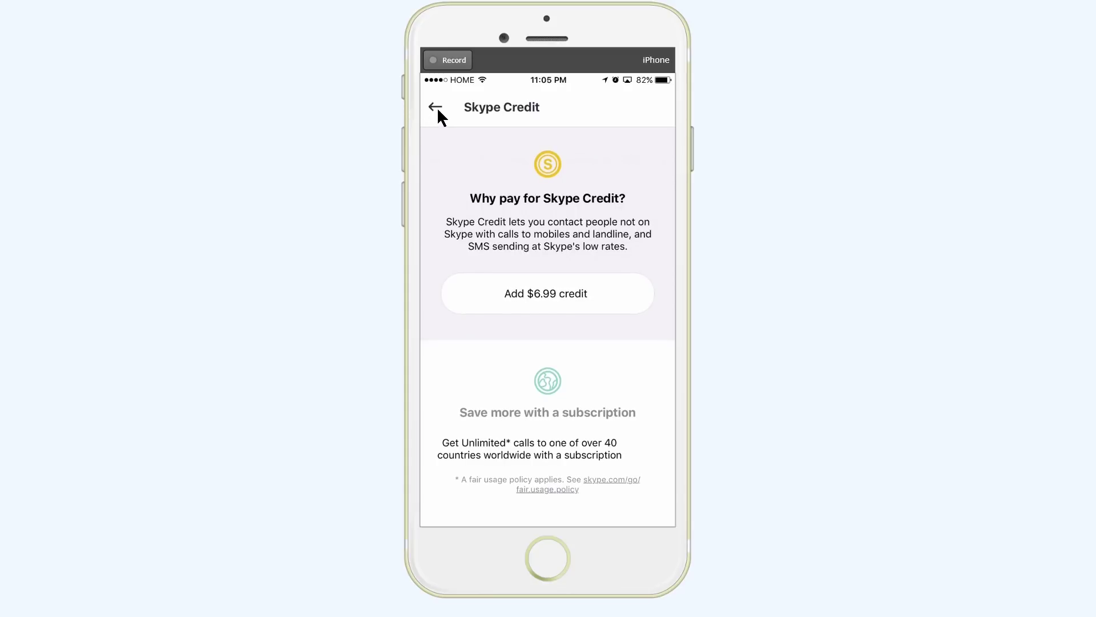
pyautogui.click(439, 114)
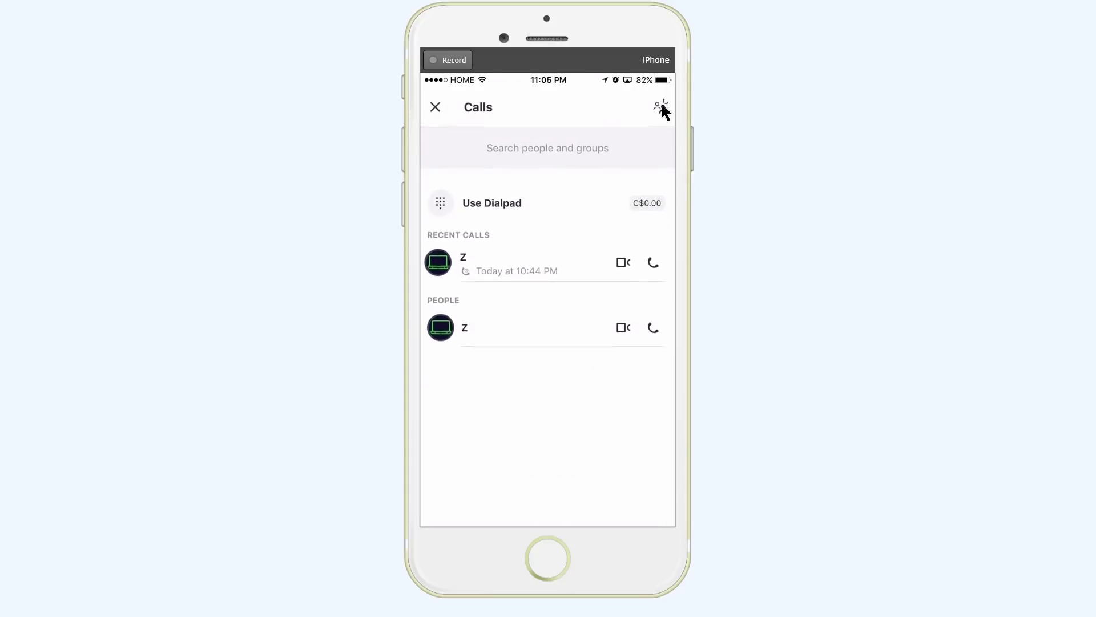